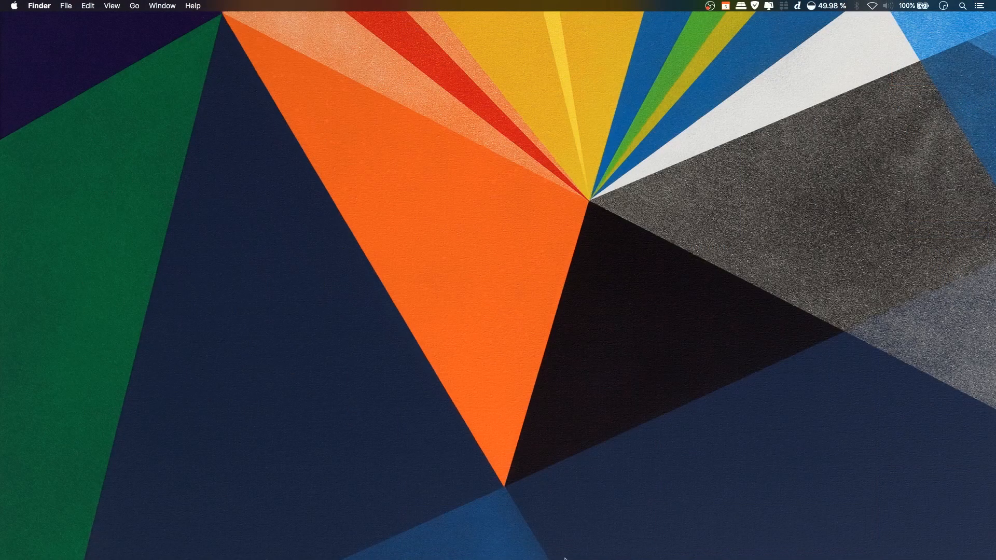
Launch CLIP STUDIO, start its PAINT program, minimise the launcher window and bring the painting workspace to the front.
mouse_move(565, 557)
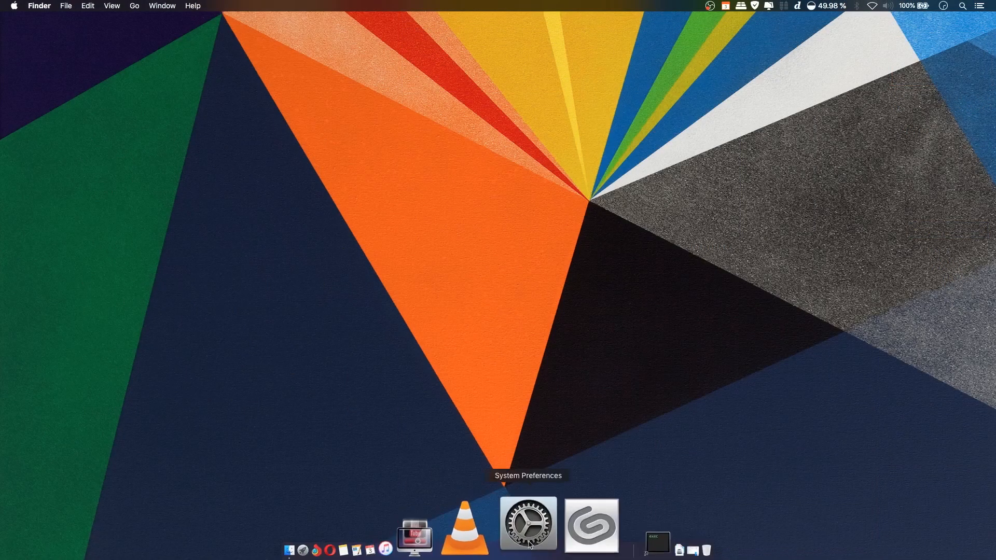
left_click(544, 541)
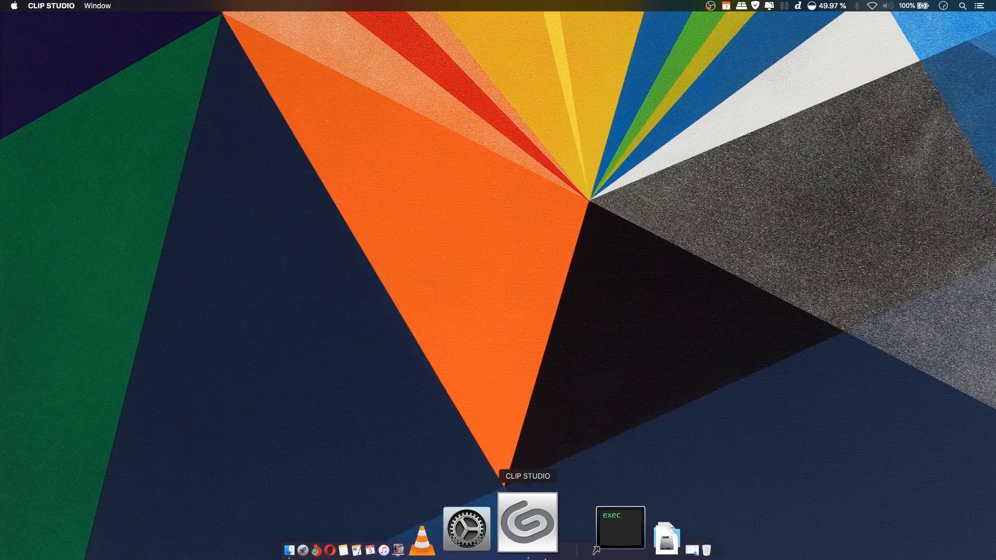
left_click(485, 129)
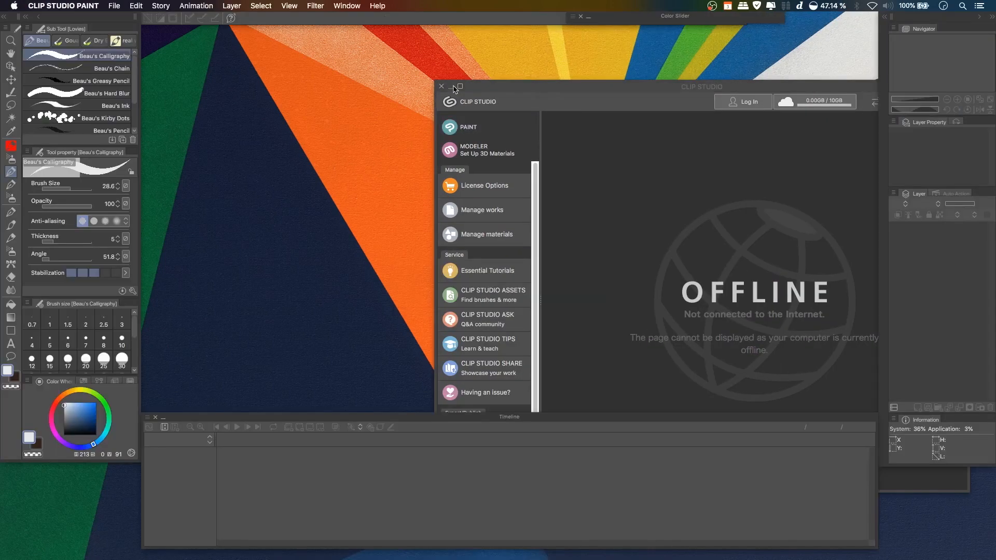
left_click(452, 86)
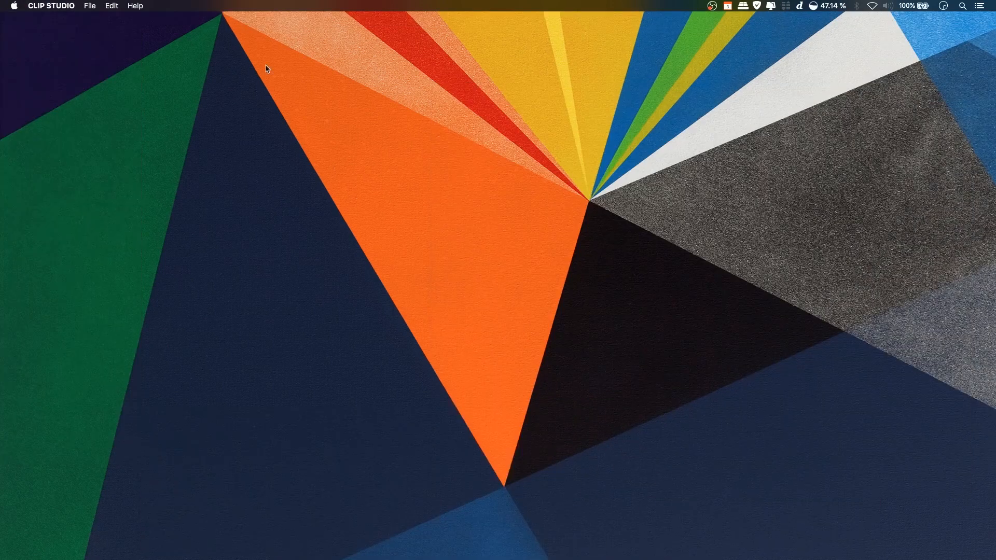
left_click(536, 524)
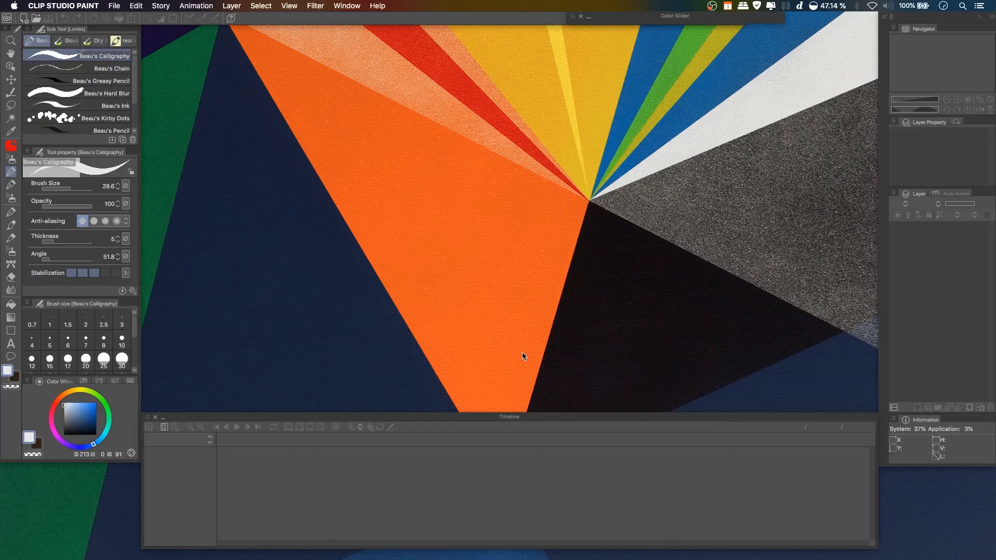
Switch the workspace to Cel, importing its shortcut settings, command bar layout and unit settings.
left_click(354, 6)
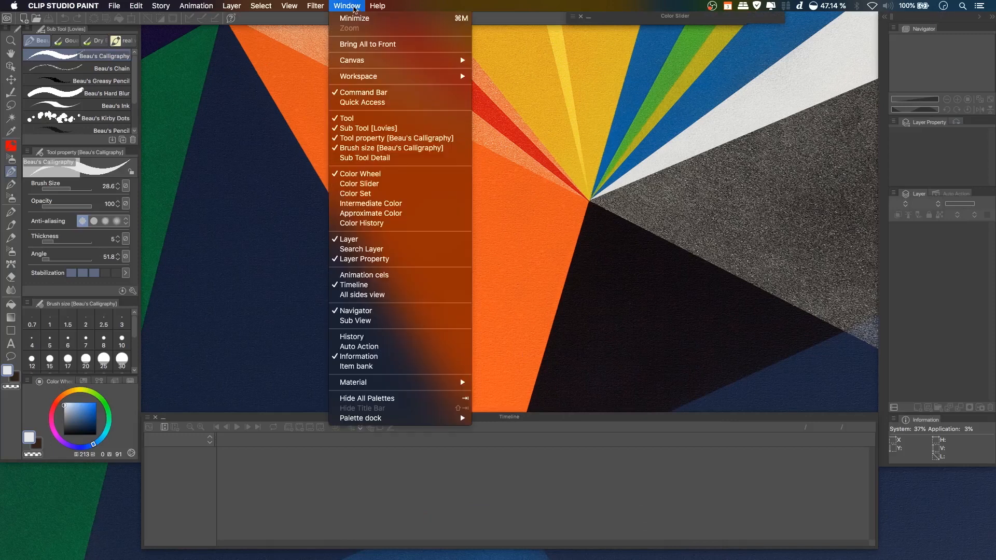
mouse_move(430, 77)
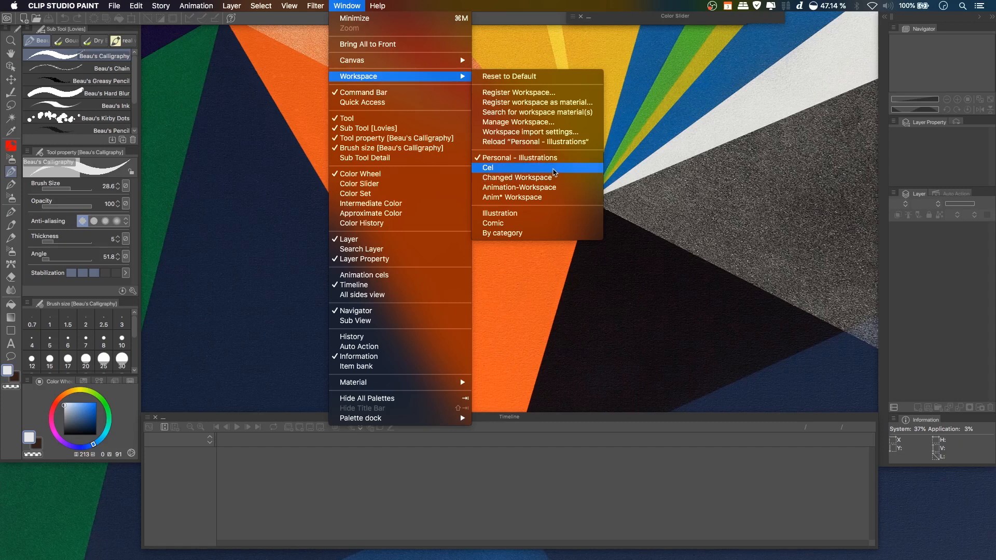
left_click(553, 170)
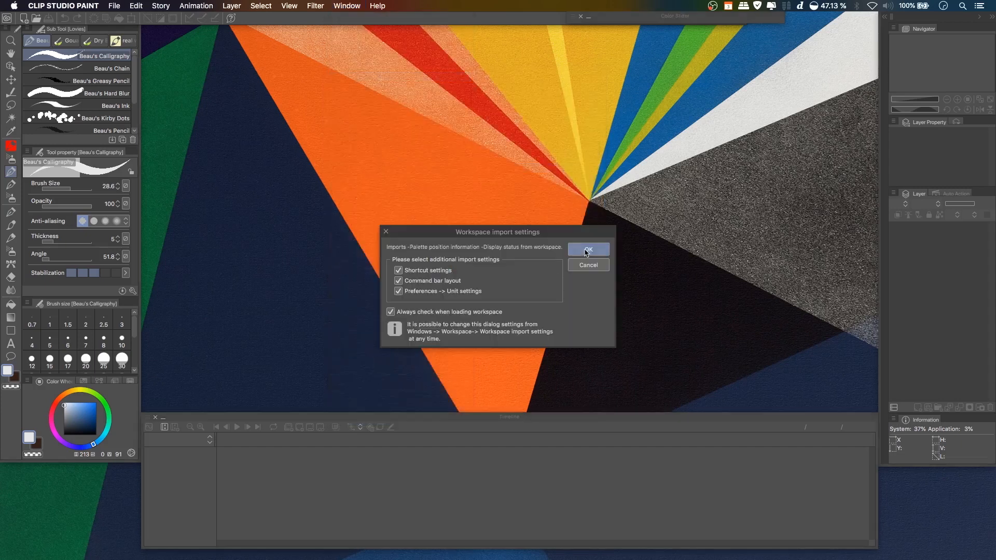
key("Return")
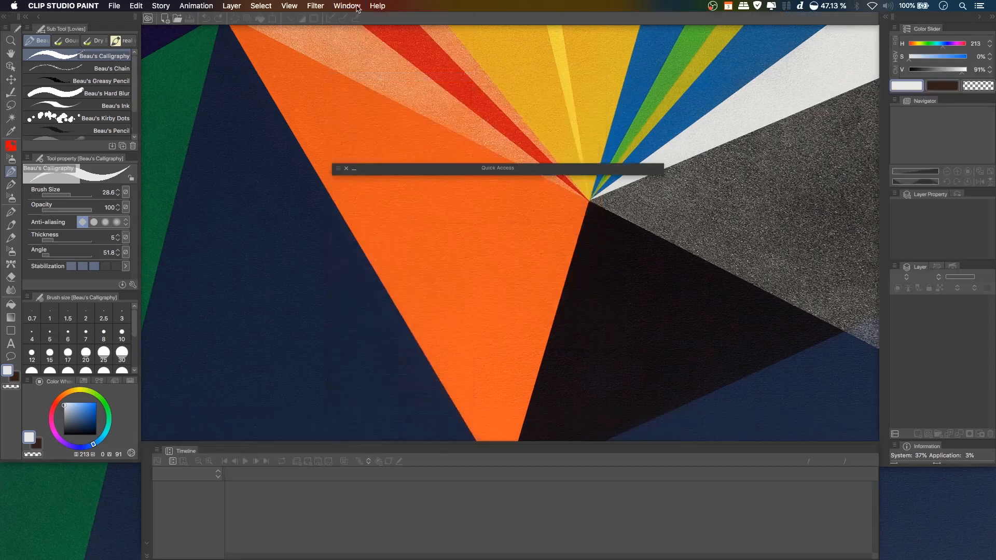
Load the Personal - Illustrations workspace, including its shortcut settings, command bar layout and unit settings.
left_click(358, 6)
left_click(521, 158)
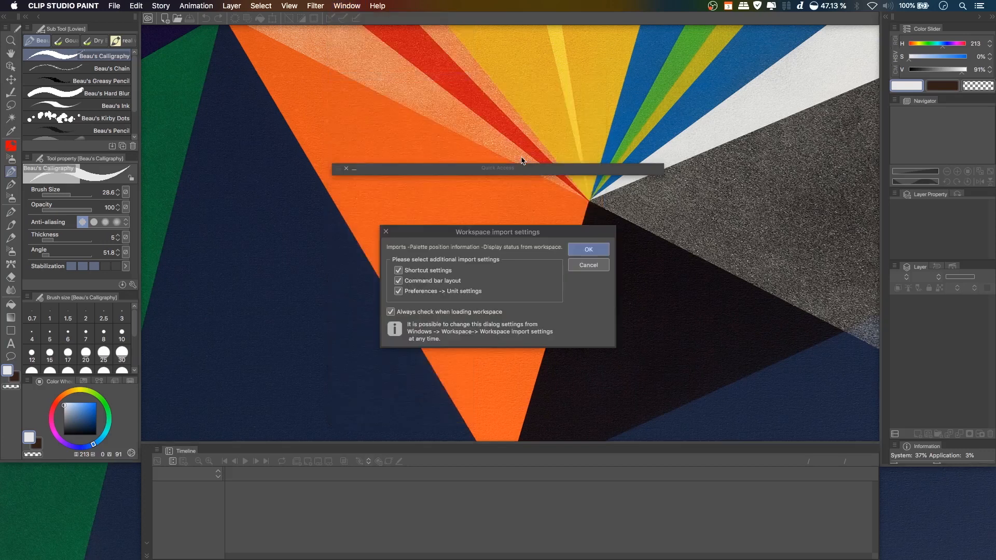
left_click(588, 250)
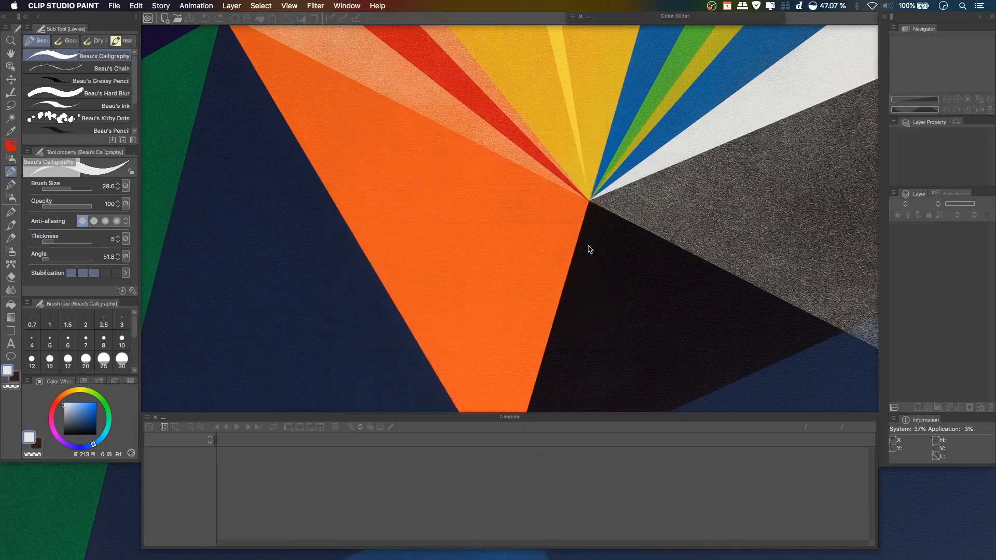
Create a new Animation file with a 2500 x 1406 px output frame at 250 dpi, 24 fps and 120 frames playback time.
left_click(116, 6)
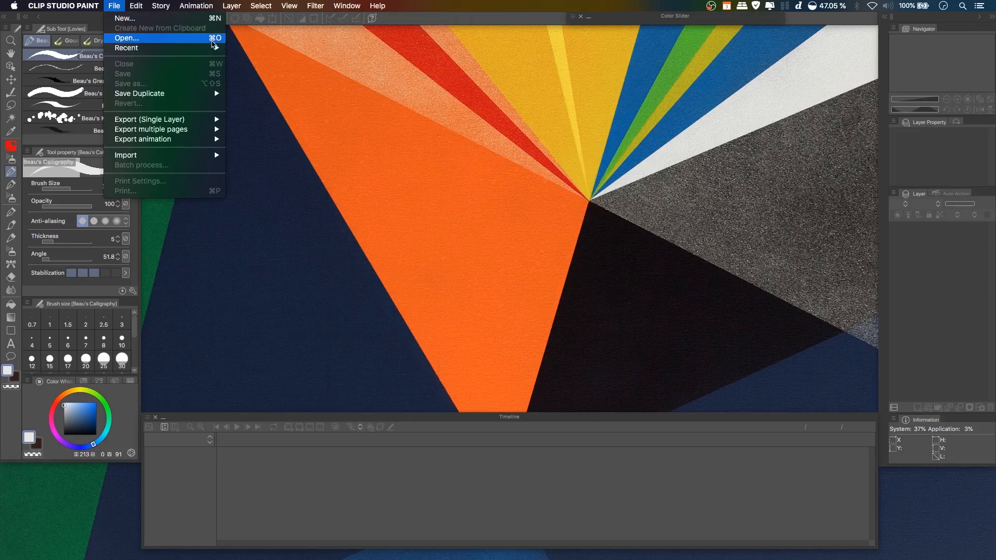
left_click(213, 18)
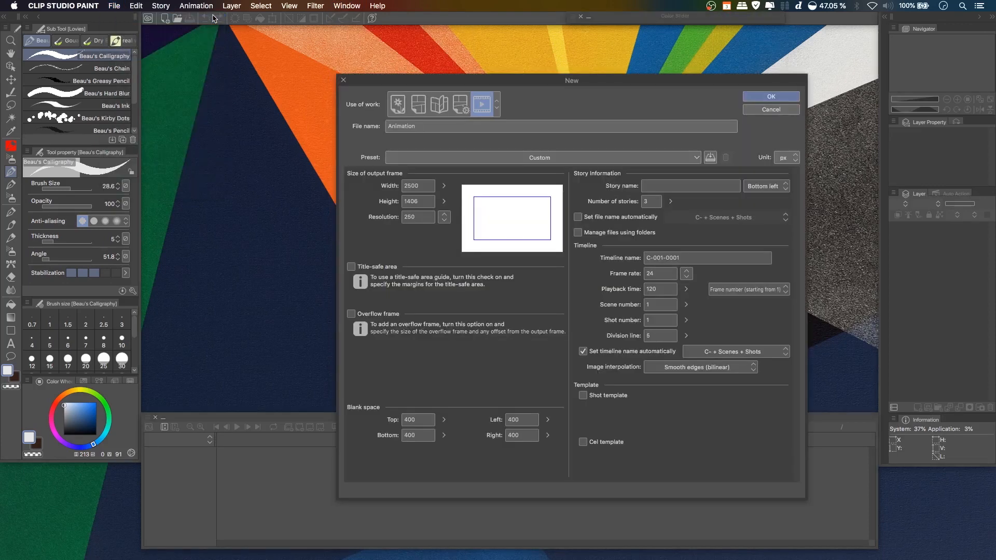
left_click(401, 105)
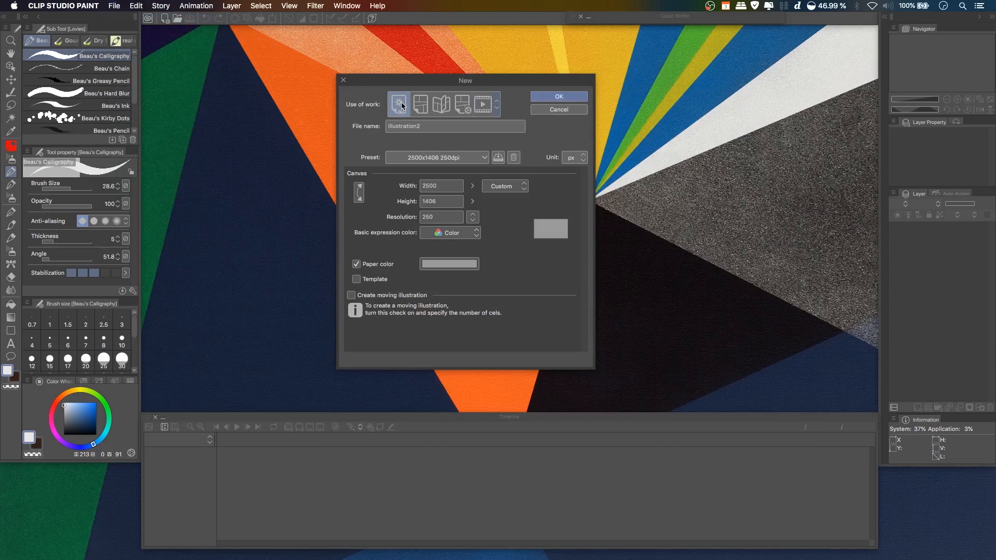
left_click(483, 107)
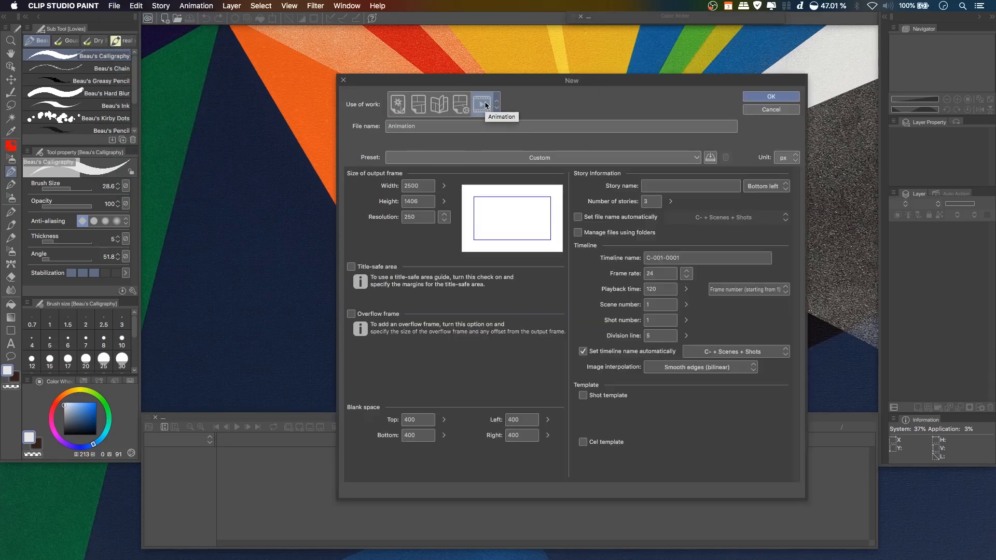
left_click(772, 97)
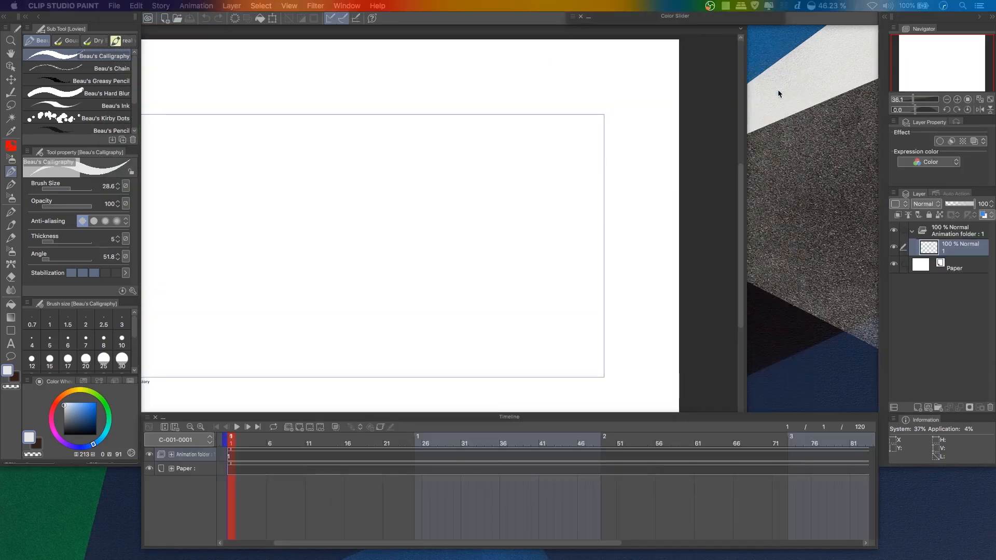
left_click(770, 98)
Reposition the canvas window and resize it to fit the space between the palettes and above the timeline.
left_click(470, 20)
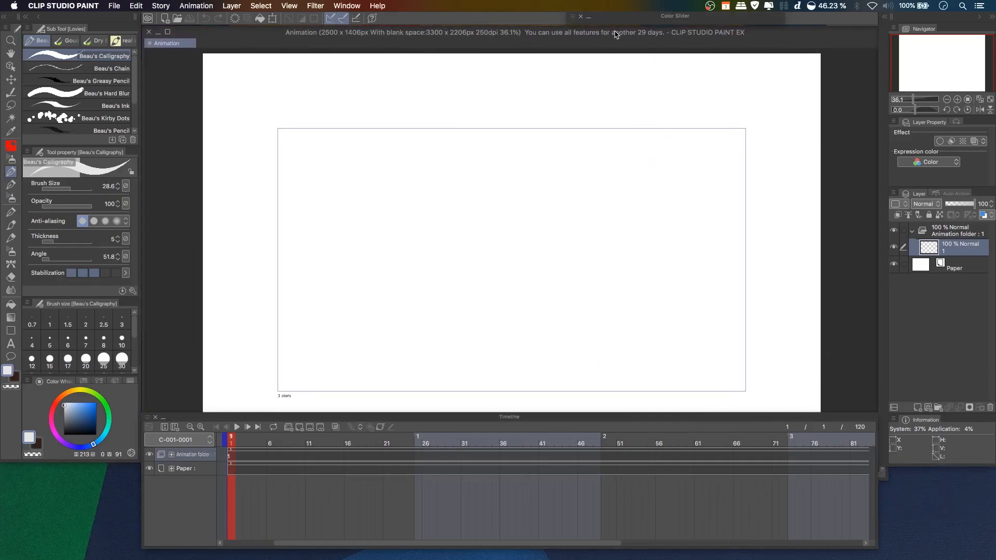
left_click_drag(886, 480, 876, 410)
left_click_drag(700, 410, 700, 412)
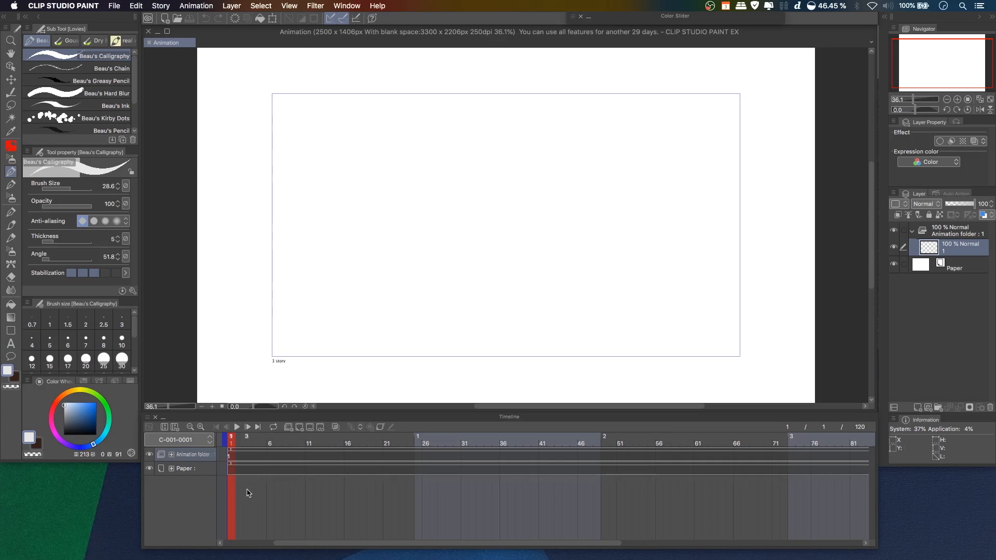
Import the audio file thunder1.mp3 into the animation.
left_click(117, 7)
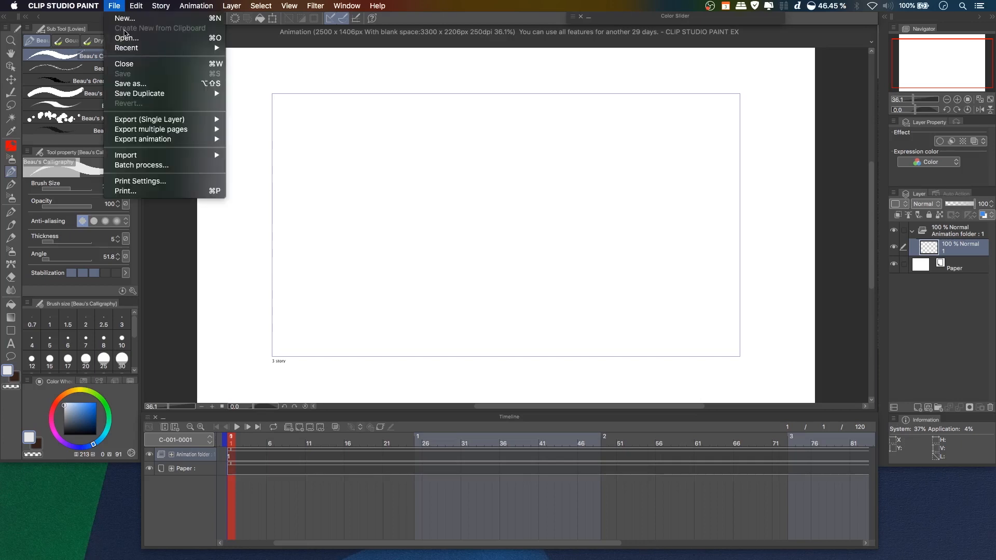
mouse_move(218, 155)
left_click(294, 204)
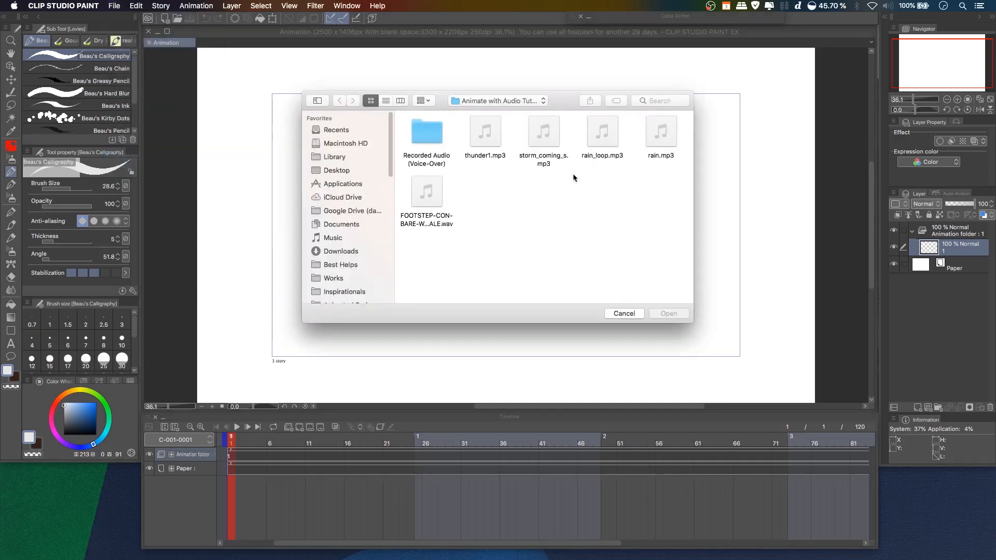
left_click(496, 157)
left_click(662, 313)
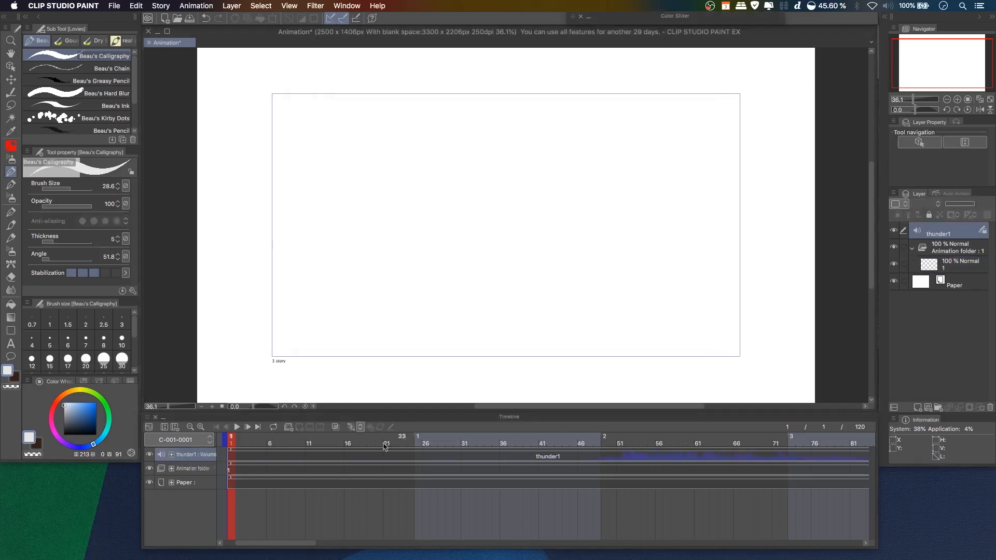
Play the thunder1 audio from the first frame, stop it, and return the playhead to the start of the timeline.
left_click_drag(243, 444, 227, 518)
left_click(237, 426)
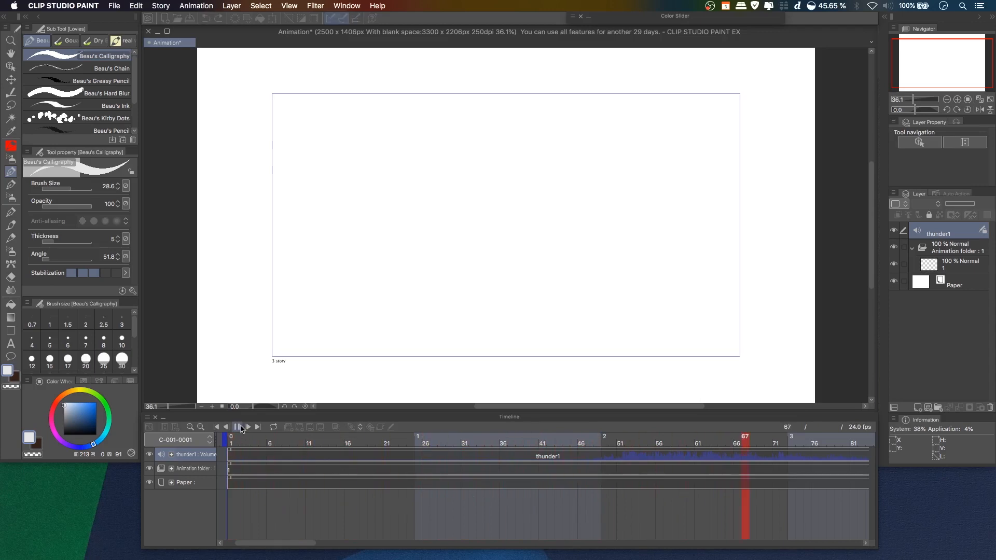
left_click(241, 427)
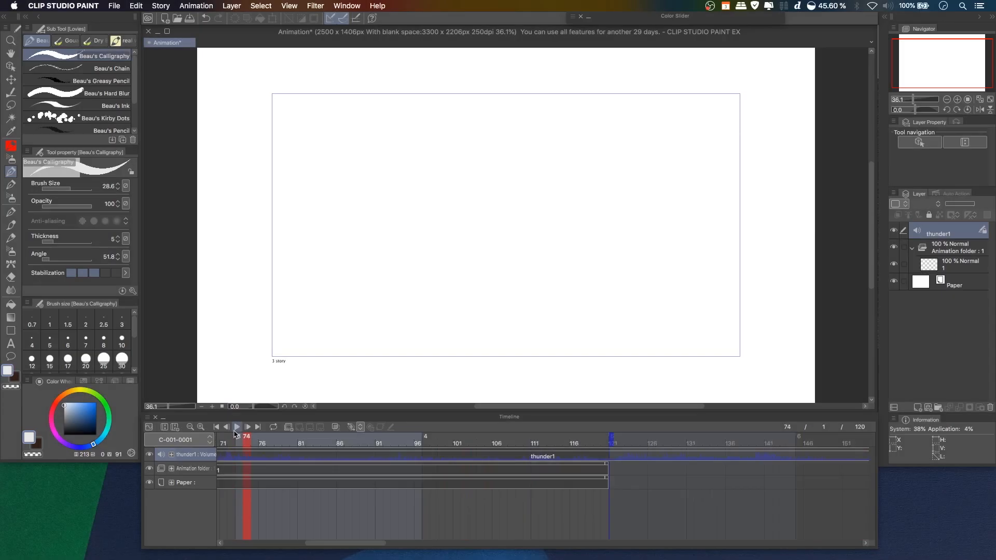
left_click_drag(372, 543, 289, 543)
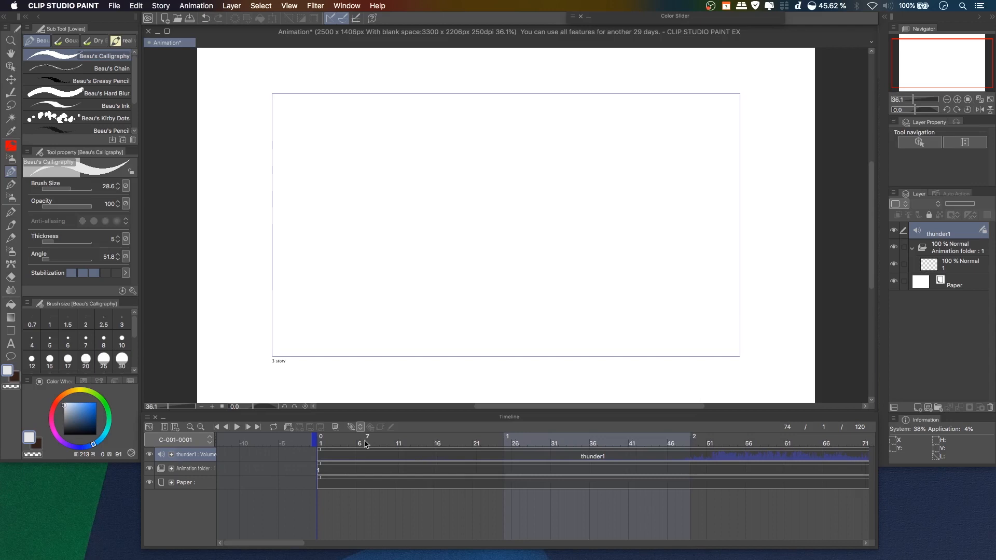
left_click(344, 445)
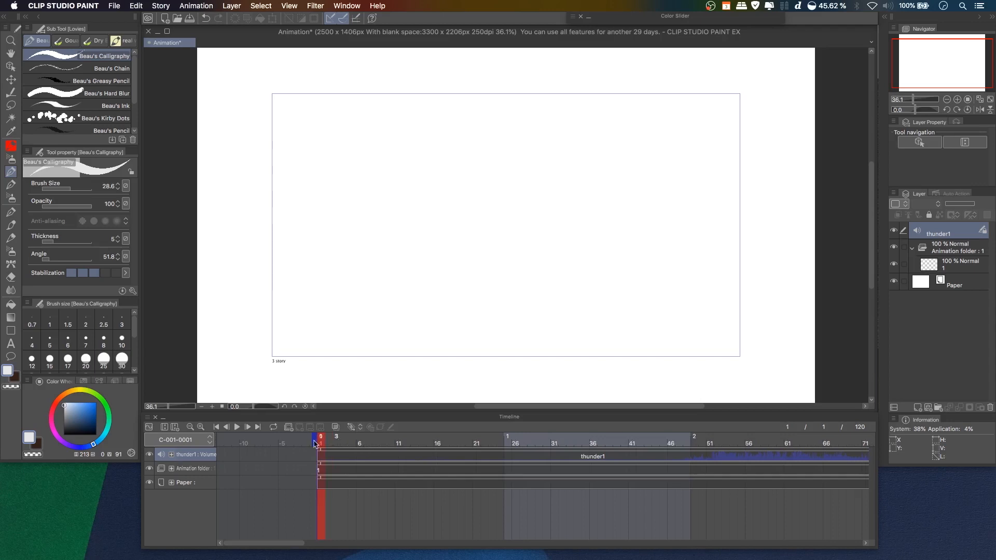
mouse_move(288, 543)
left_mouse_down()
mouse_move(306, 549)
mouse_move(296, 543)
left_mouse_up()
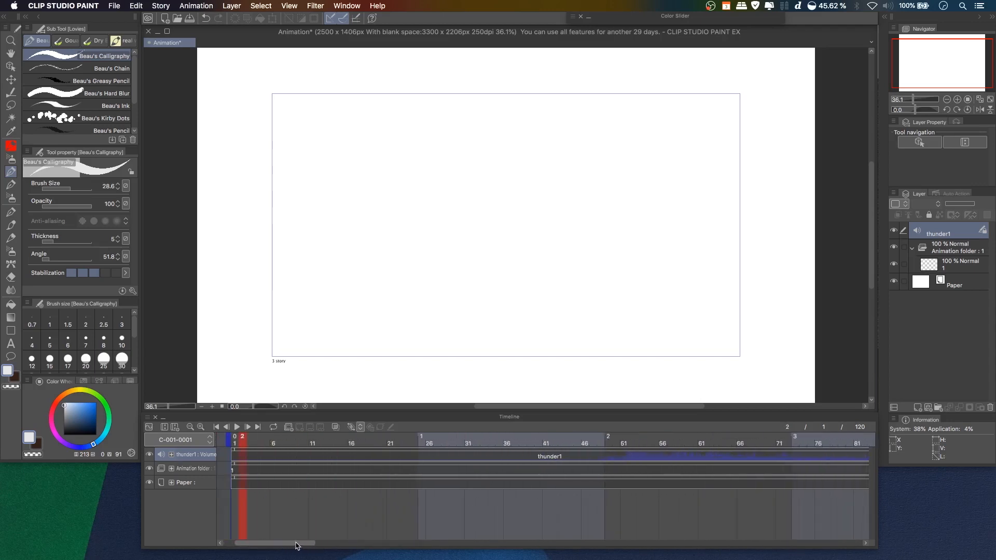
Add an empty audio layer as a new animation layer above the thunder1 track.
left_click(148, 418)
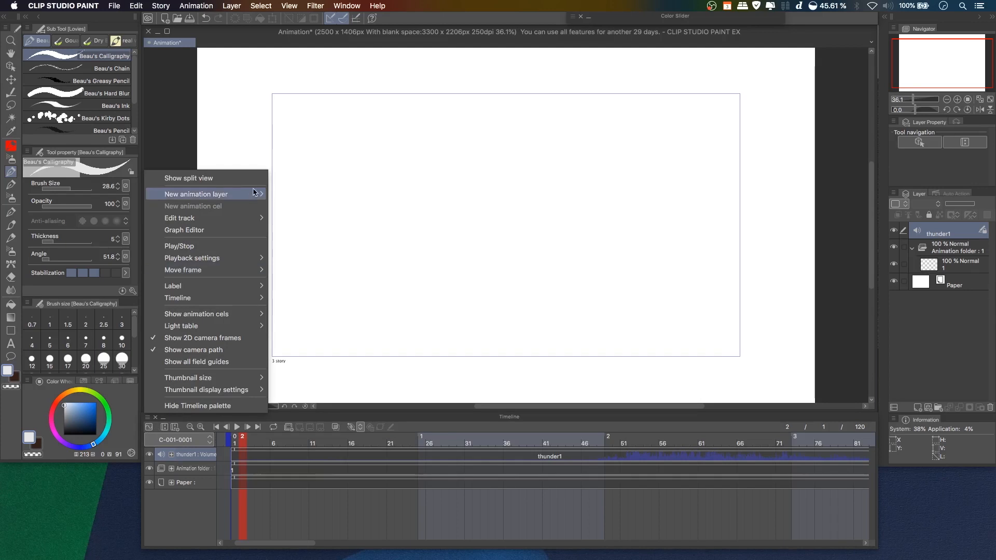
mouse_move(253, 198)
left_click(335, 218)
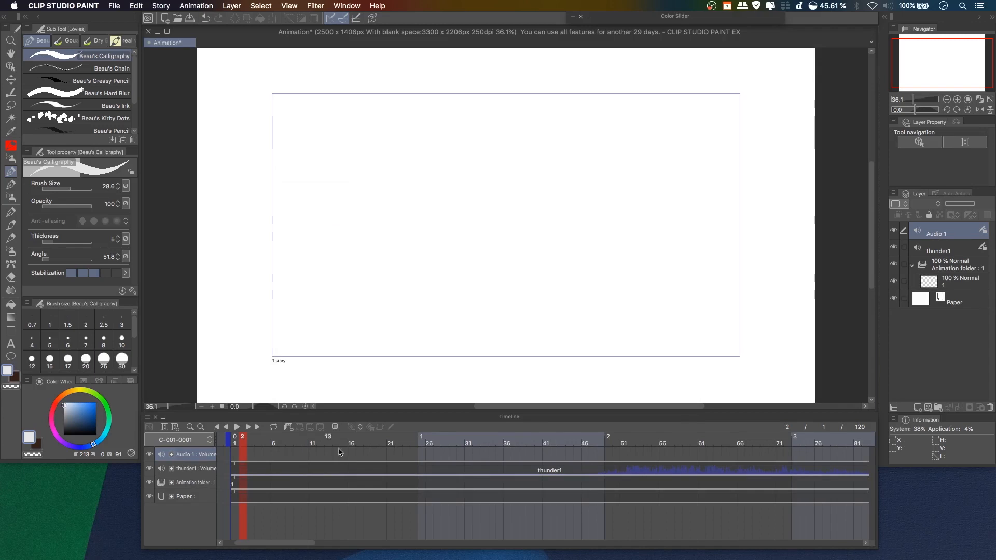
Import the audio file FOOTSTEP-CON-BARE-WALK-MALE.wav into the empty audio track at frame 1.
left_click(235, 442)
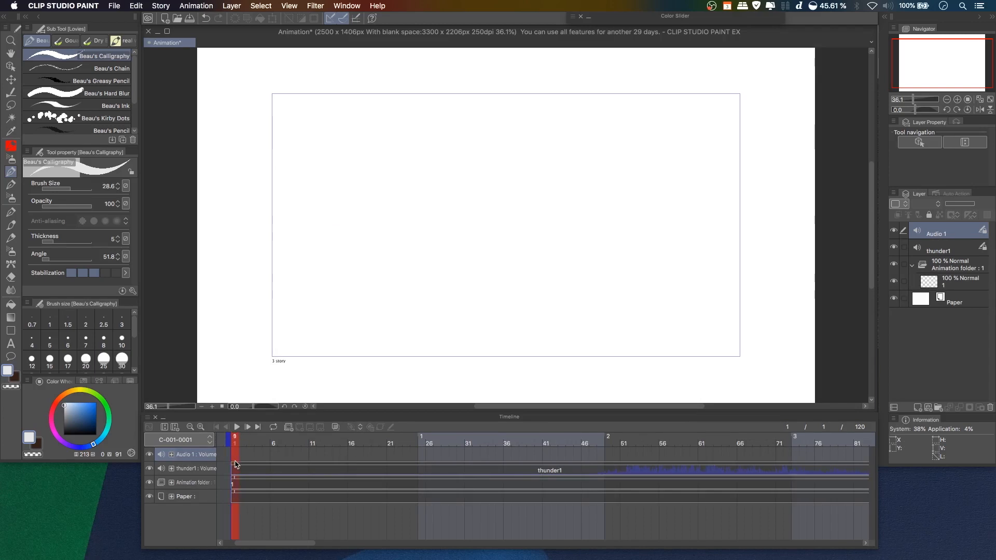
right_click(234, 458)
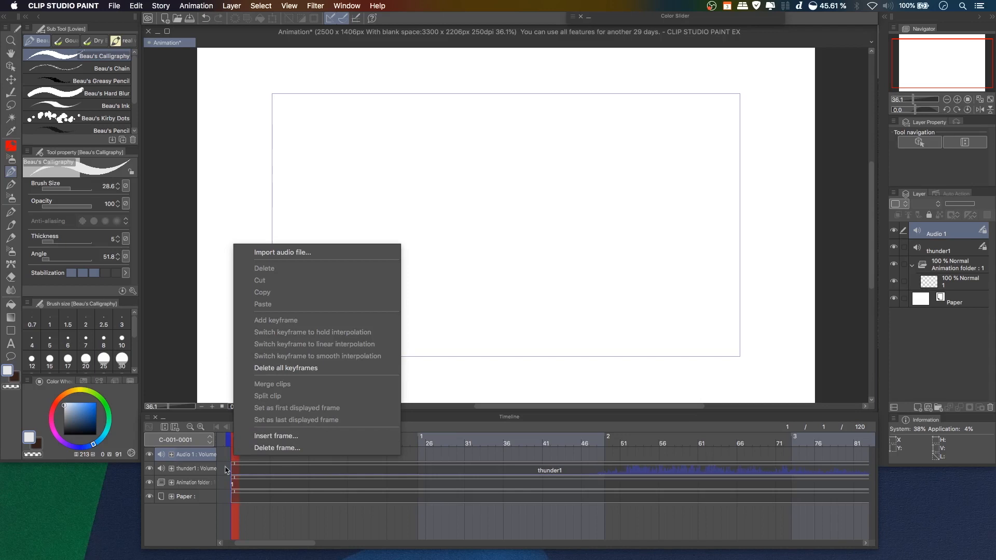
left_click(299, 254)
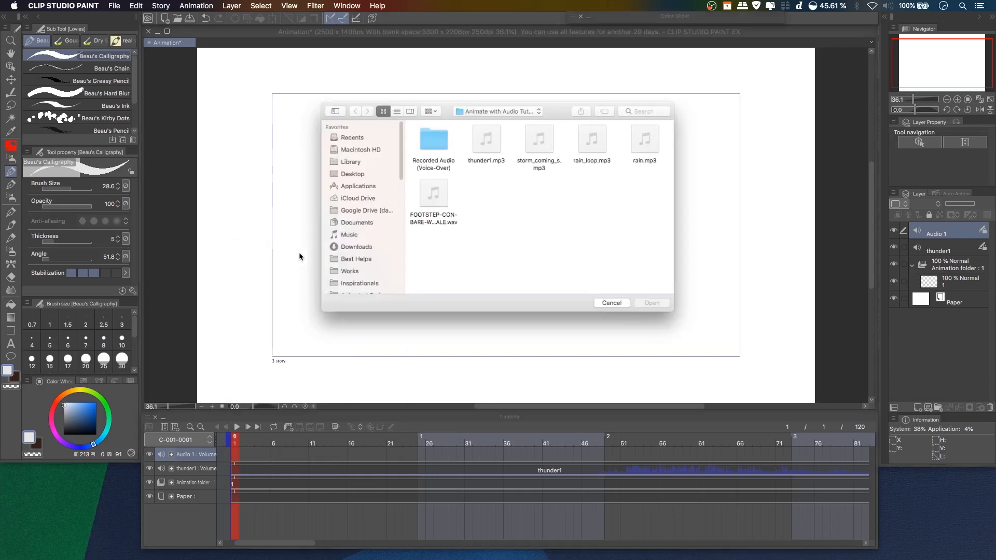
left_click(426, 222)
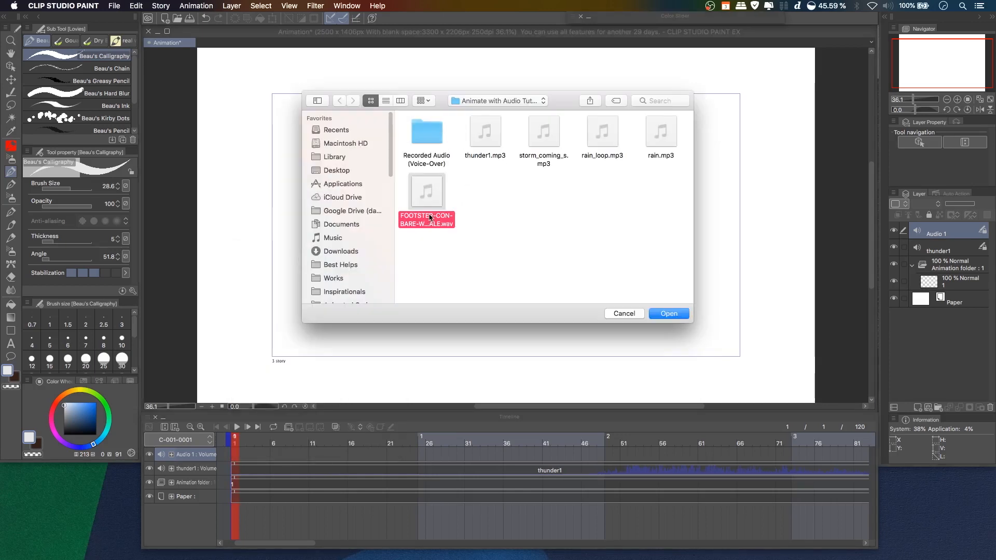
left_click(669, 314)
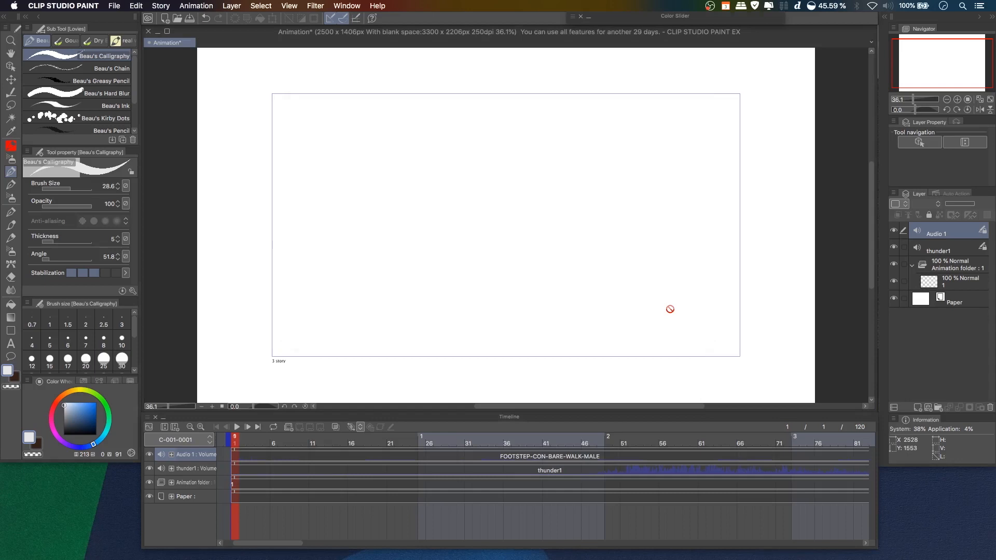
Play the footstep and thunder1 tracks together from the first frame and stop playback.
mouse_move(289, 542)
left_mouse_down()
mouse_move(381, 554)
mouse_move(376, 545)
mouse_move(277, 541)
left_mouse_up()
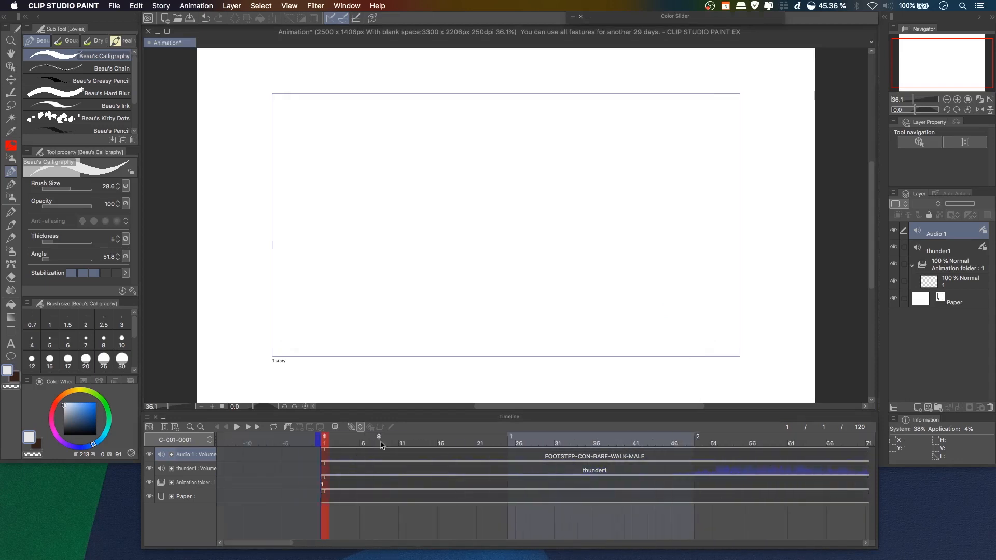
left_click(237, 427)
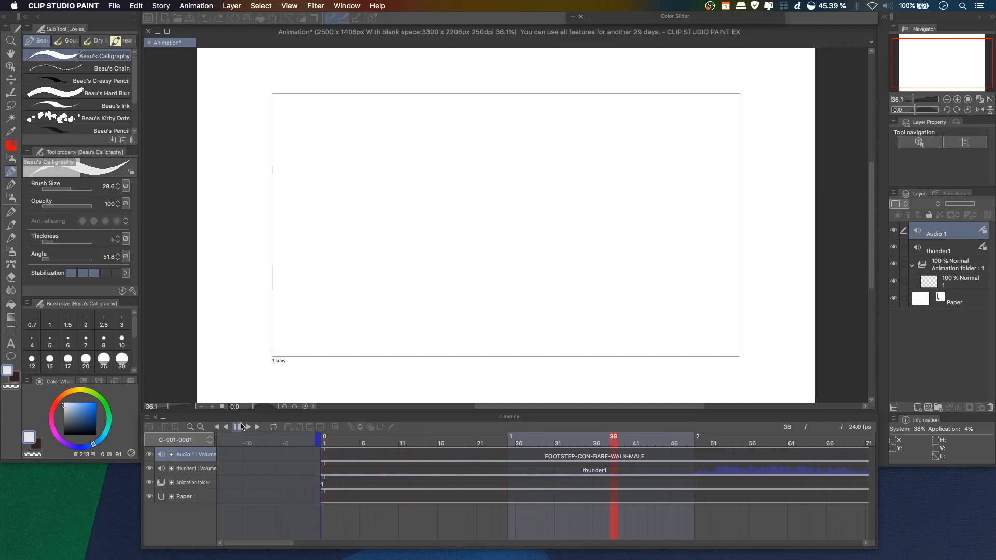
left_click(238, 427)
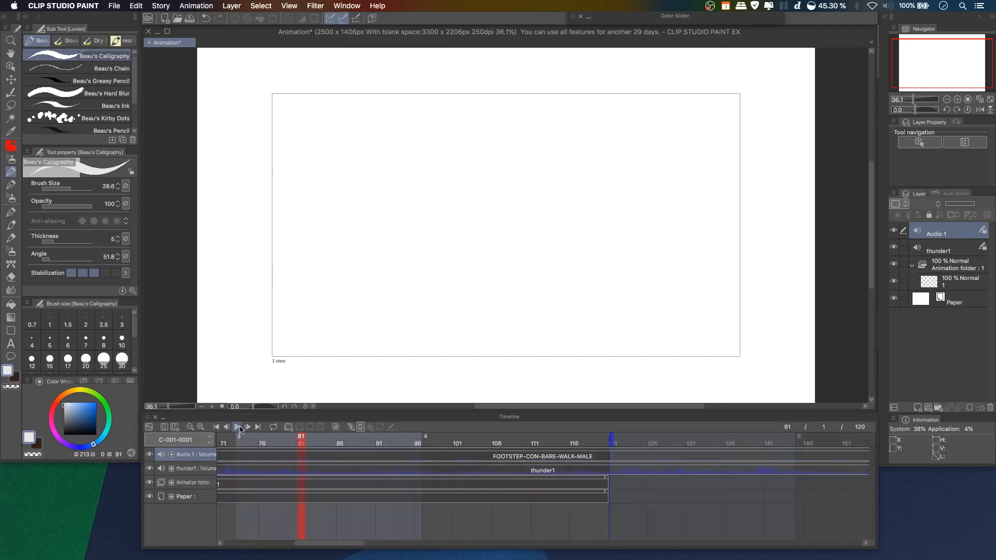
left_click_drag(362, 542, 293, 544)
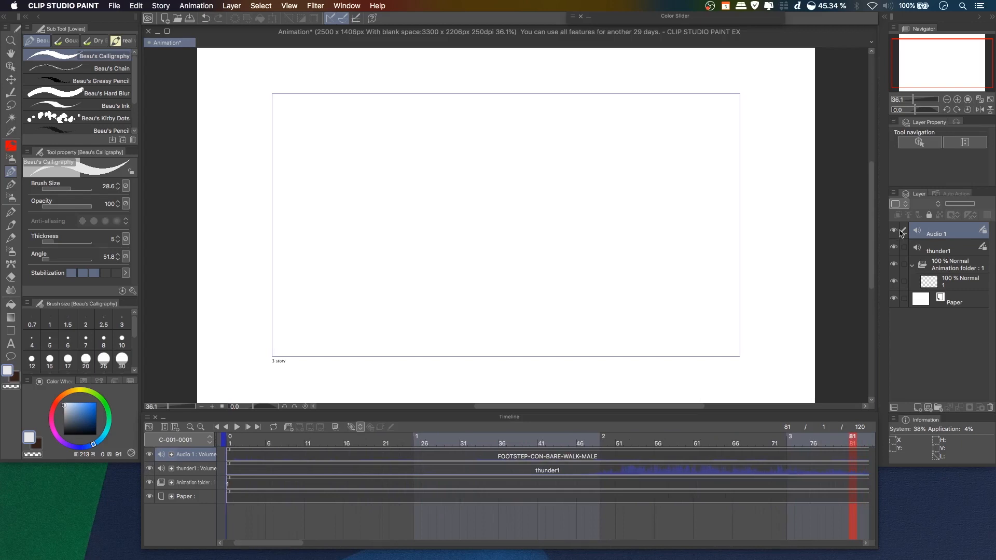
Turn off the Audio 1 footstep track and play back thunder1 on its own from the first frame.
left_click(150, 455)
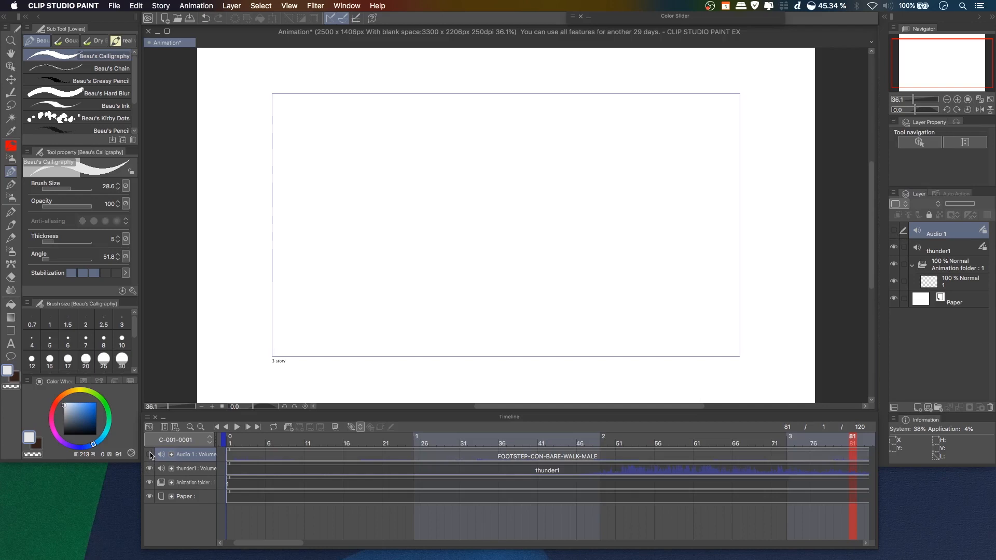
left_click(237, 427)
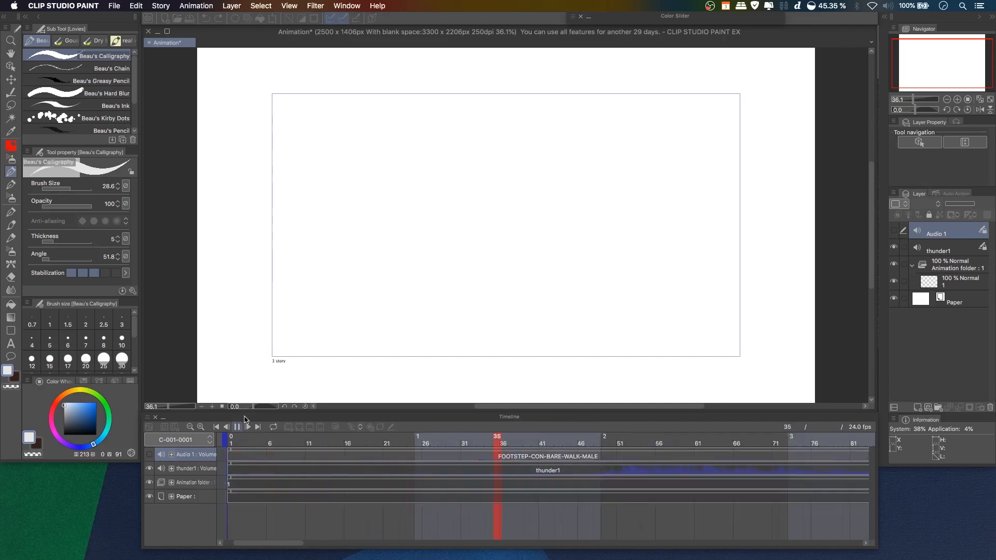
left_click(237, 427)
Split the FOOTSTEP-CON-BARE-WALK-MALE clip on the Audio 1 track at frame 36.
left_click(398, 451)
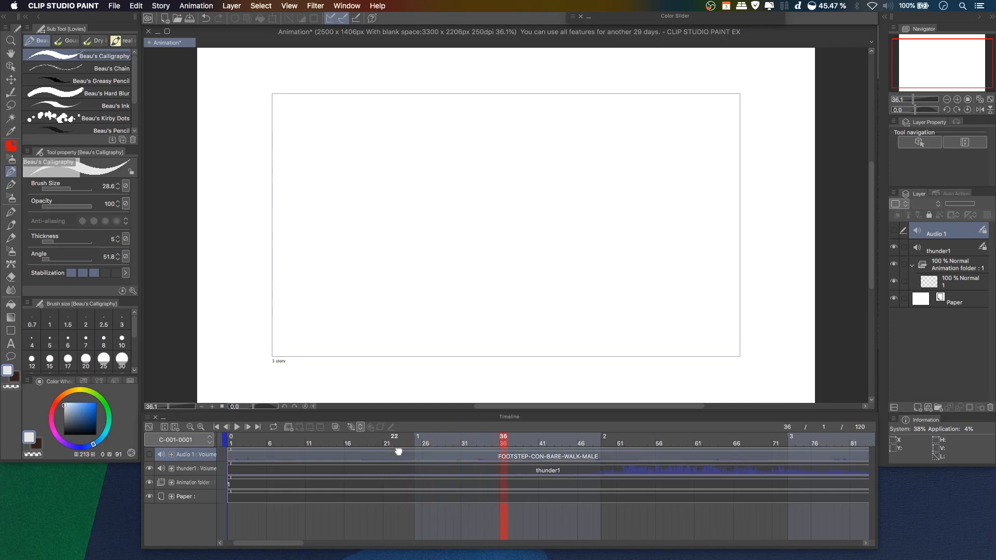
mouse_move(229, 450)
left_mouse_down()
mouse_move(781, 455)
mouse_move(231, 453)
left_mouse_up()
left_click(371, 438)
left_click(511, 444)
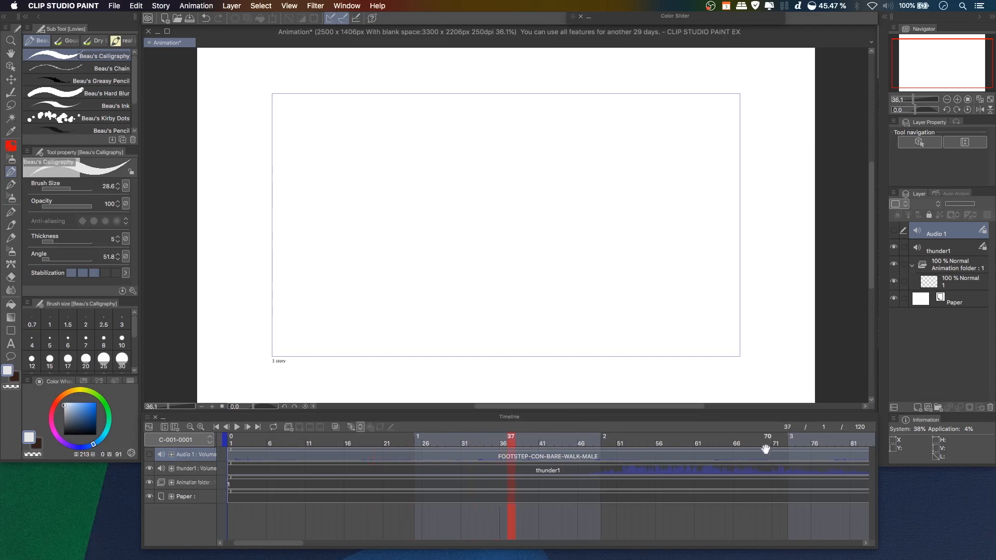
right_click(511, 456)
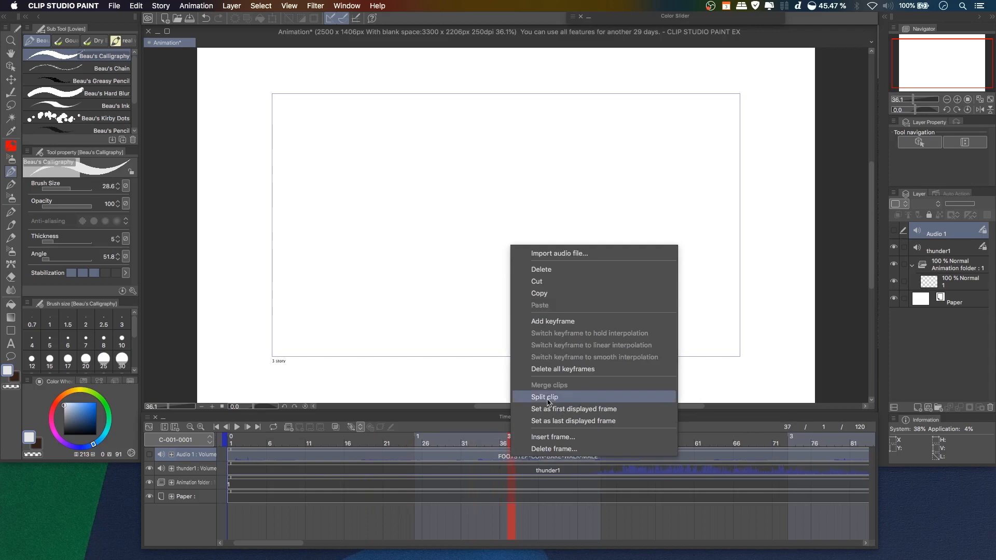
left_click(512, 459)
right_click(511, 458)
left_click(498, 459)
left_click(501, 459)
right_click(502, 459)
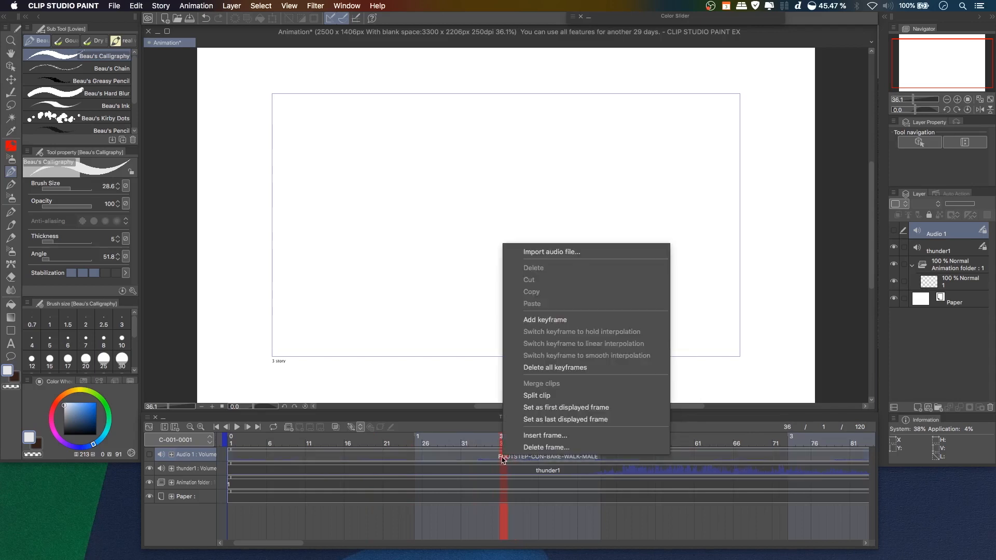
left_click(543, 398)
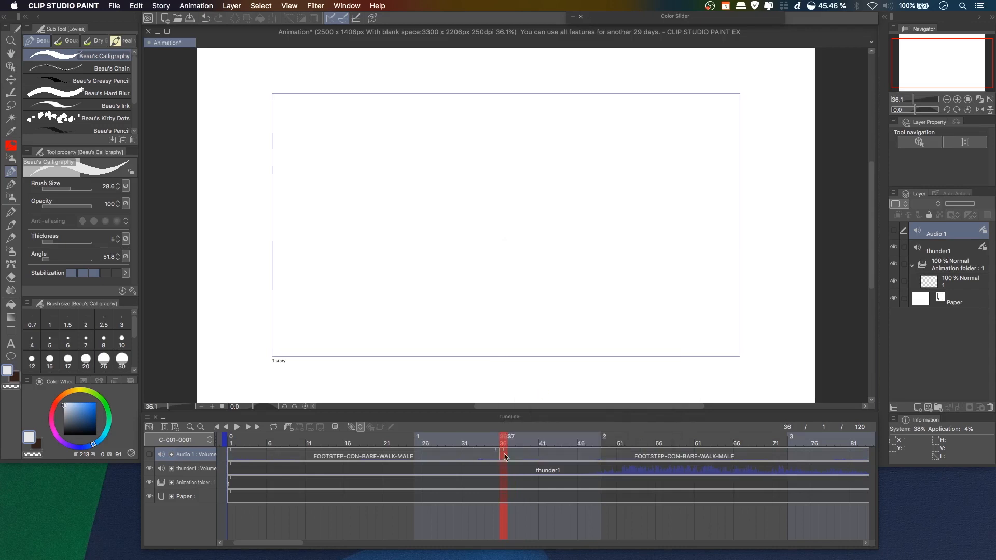
Move the second part of the split footstep clip to start at about frame 46, leaving a gap between the parts.
left_click(438, 441)
left_click(463, 441)
left_click_drag(518, 451, 598, 456)
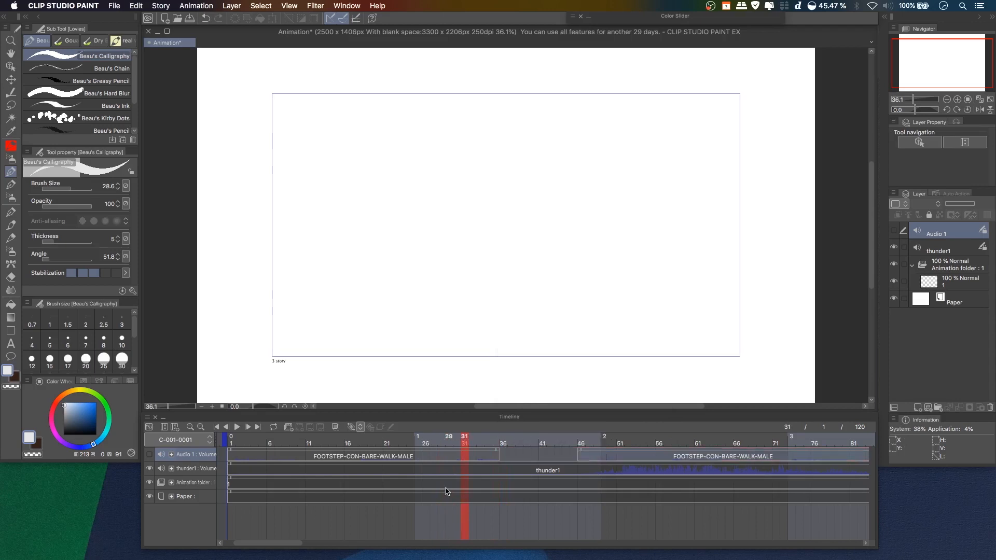
left_click(476, 451)
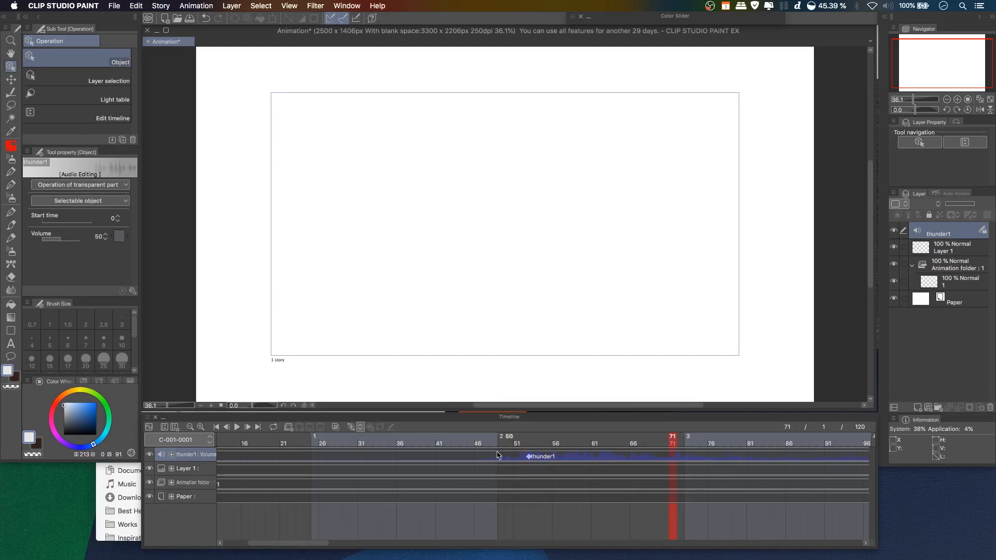
Add a volume keyframe to the thunder1 track at frame 71 and set its volume to 100.
left_click(119, 236)
left_click_drag(72, 239, 93, 239)
left_click(641, 442)
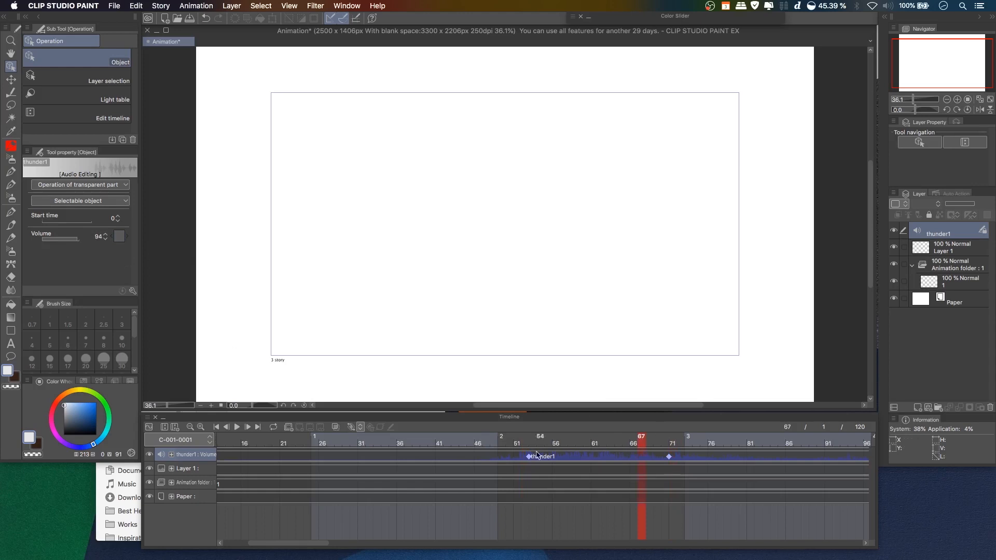
Delete both volume keyframes from the thunder1 track and place the playhead at frame 53.
left_click_drag(563, 447, 675, 467)
left_click(669, 457)
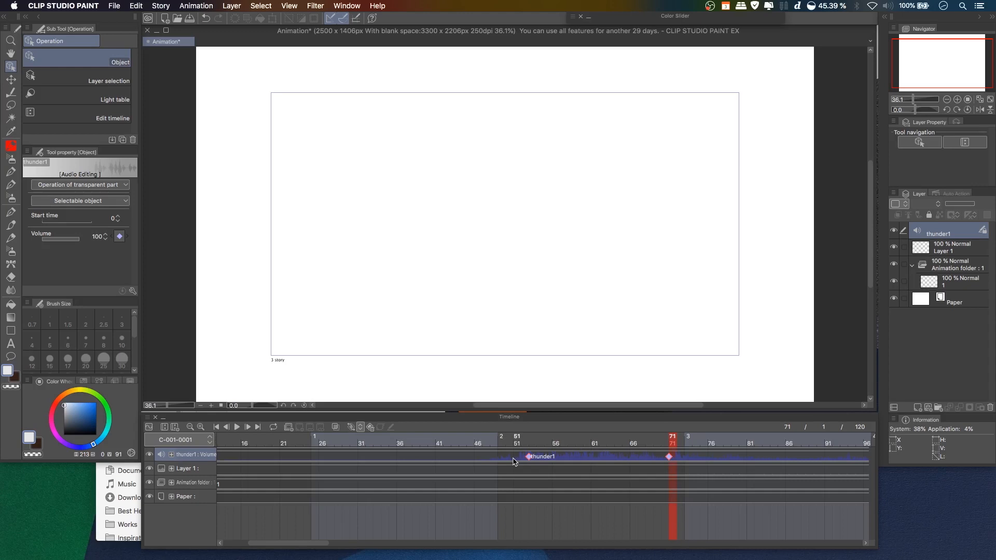
left_click(119, 236)
left_click(531, 446)
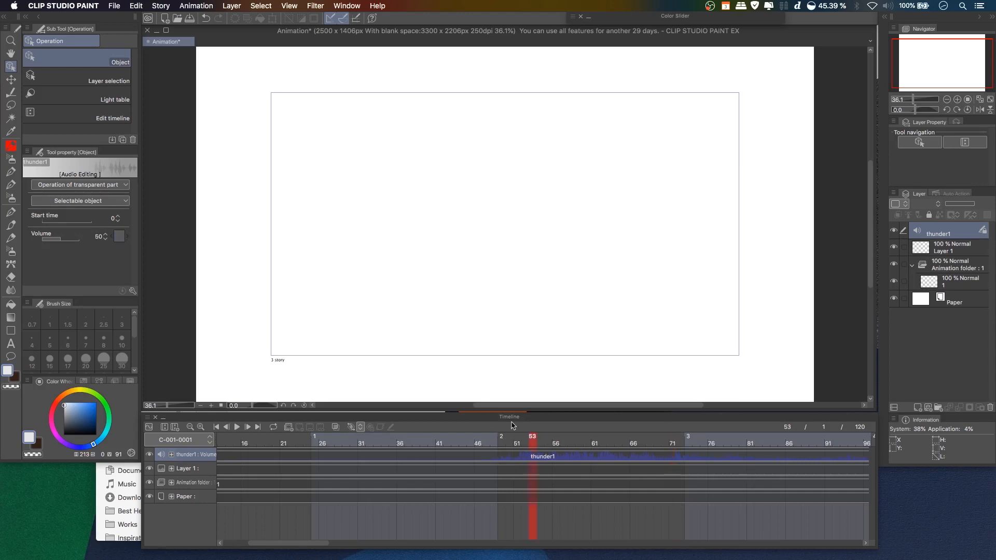
Play back the thunder1 audio, stop it, and move the playhead to frame 59.
left_click(369, 443)
left_click(237, 427)
left_click(563, 456)
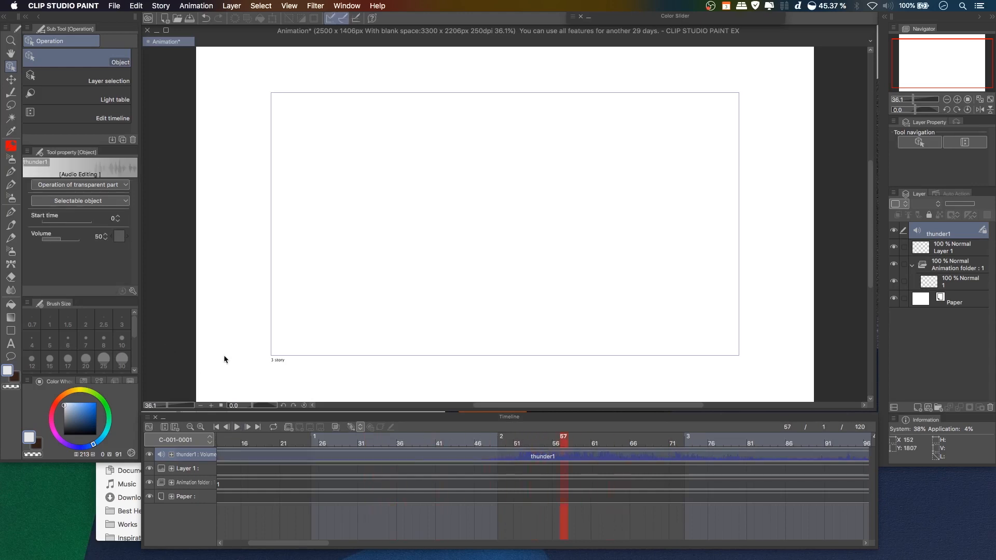
left_click(237, 427)
left_click(238, 427)
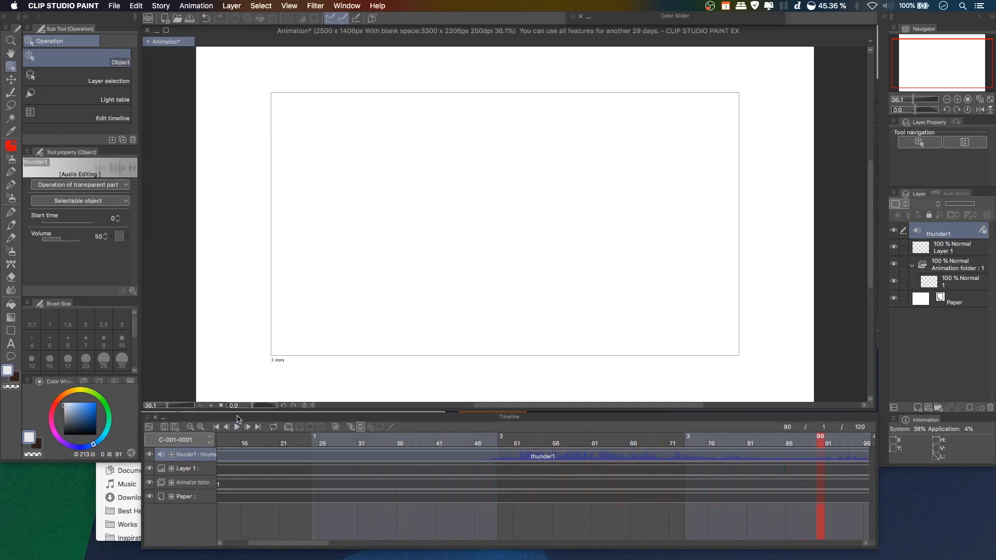
left_click_drag(585, 438, 579, 491)
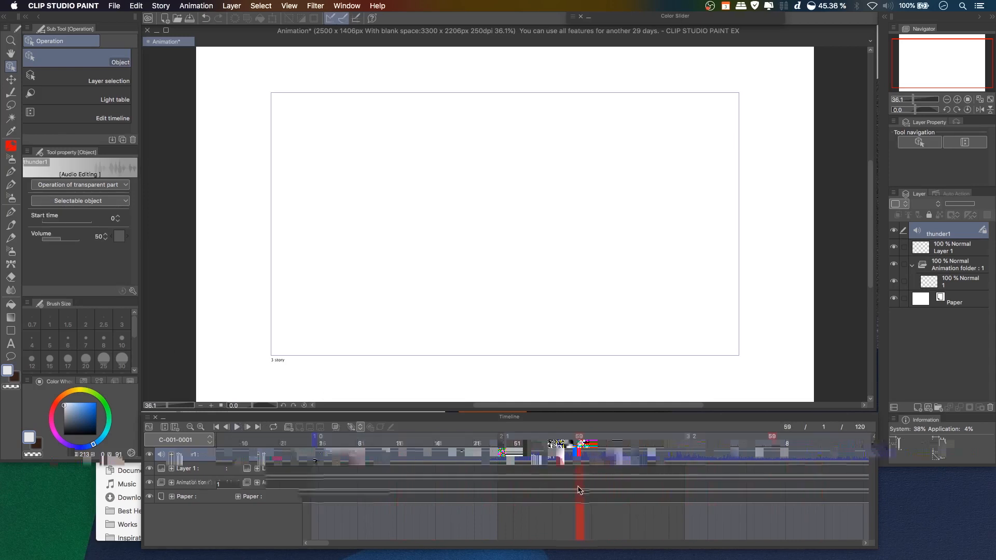